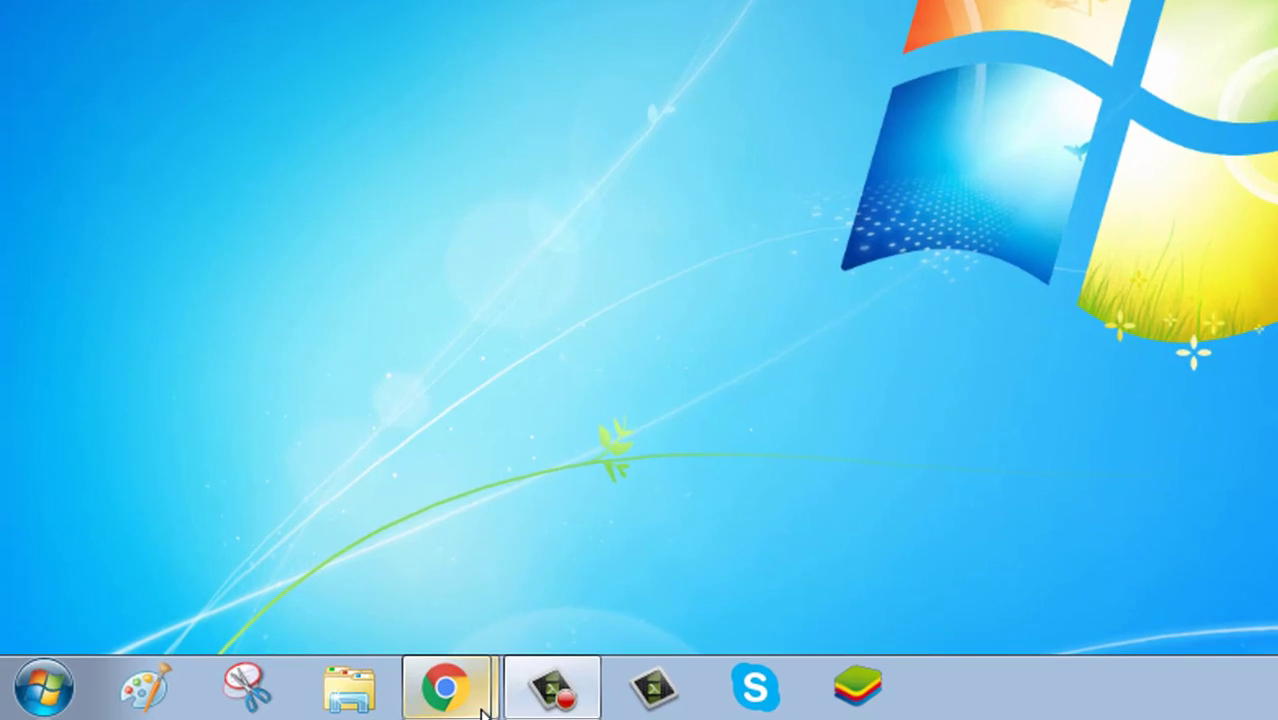
- Load yandex.com in the incognito Chrome window
{"action": "mouse_move", "coordinate": [474, 696]}
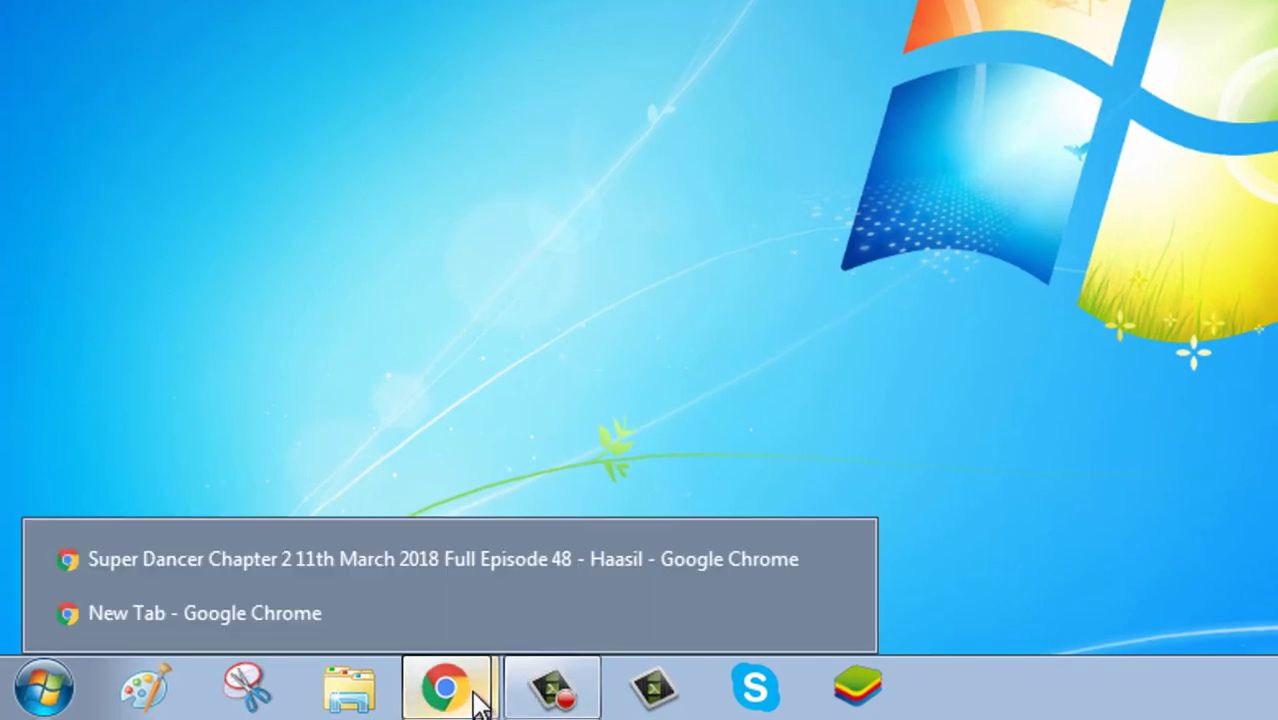
{"action": "left_click", "coordinate": [451, 612]}
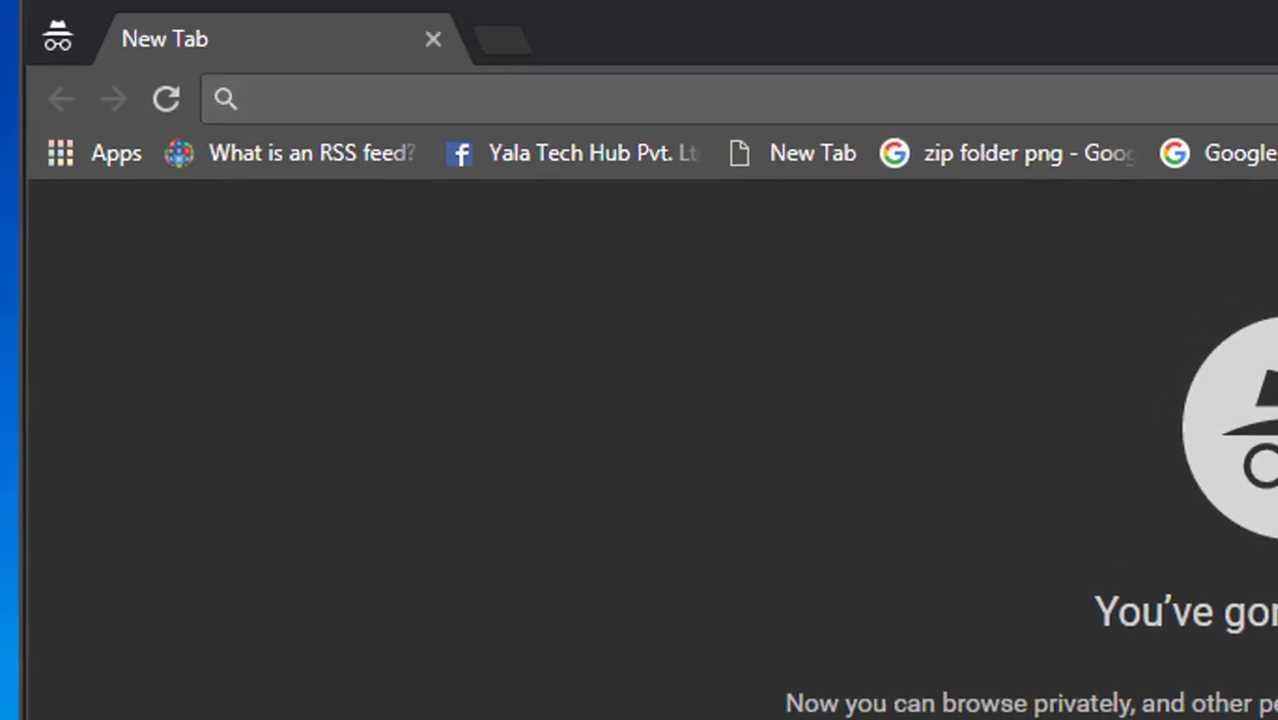
{"action": "type", "text": "yandex"}
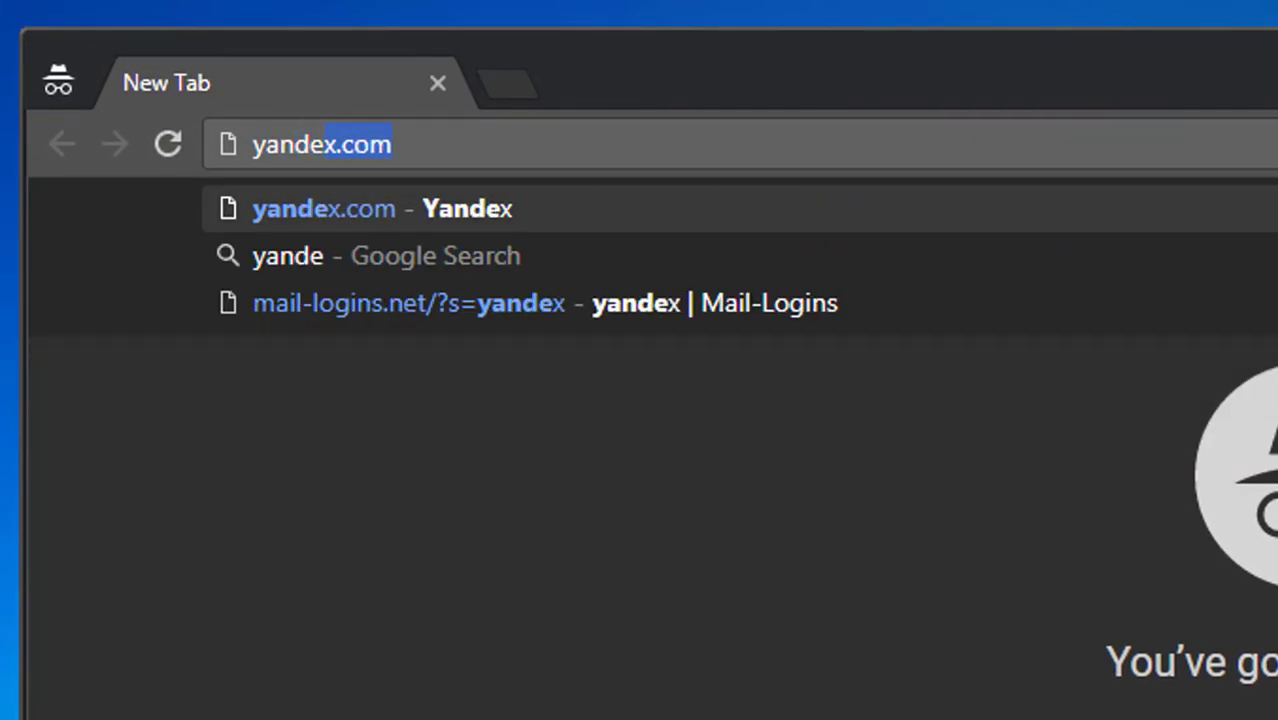
{"action": "type", "text": ".com"}
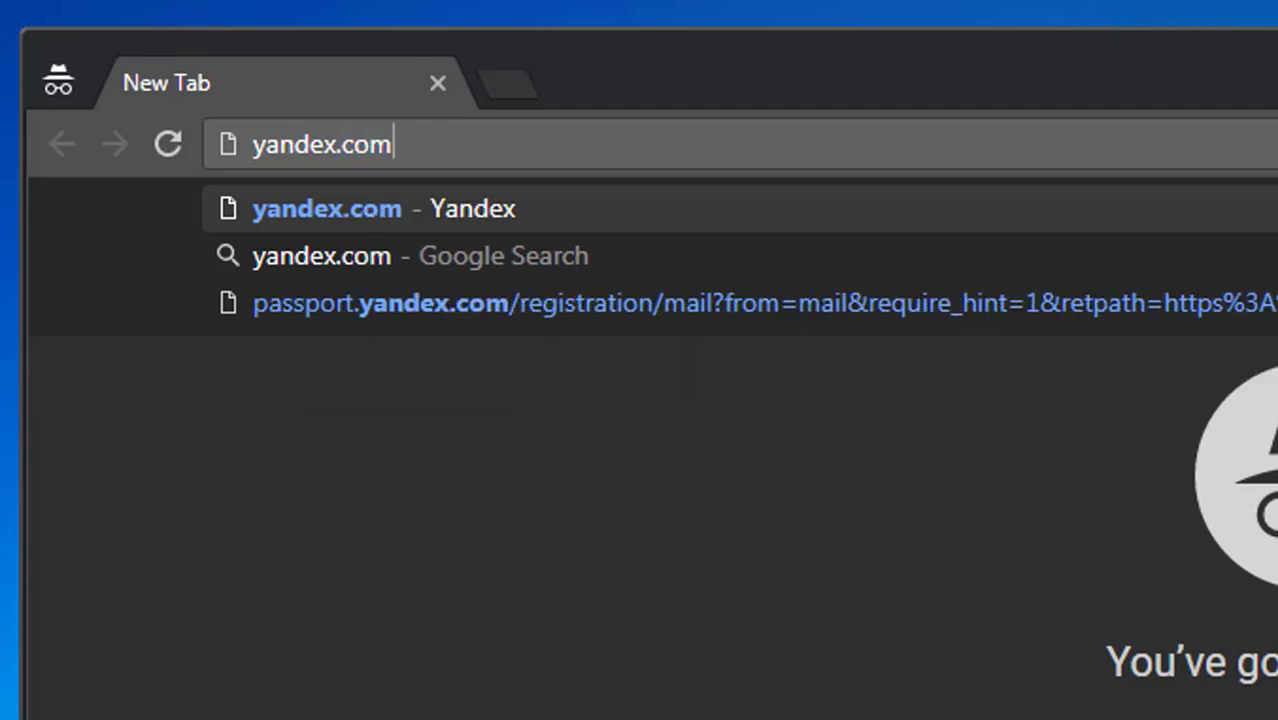
{"action": "key", "text": "Return"}
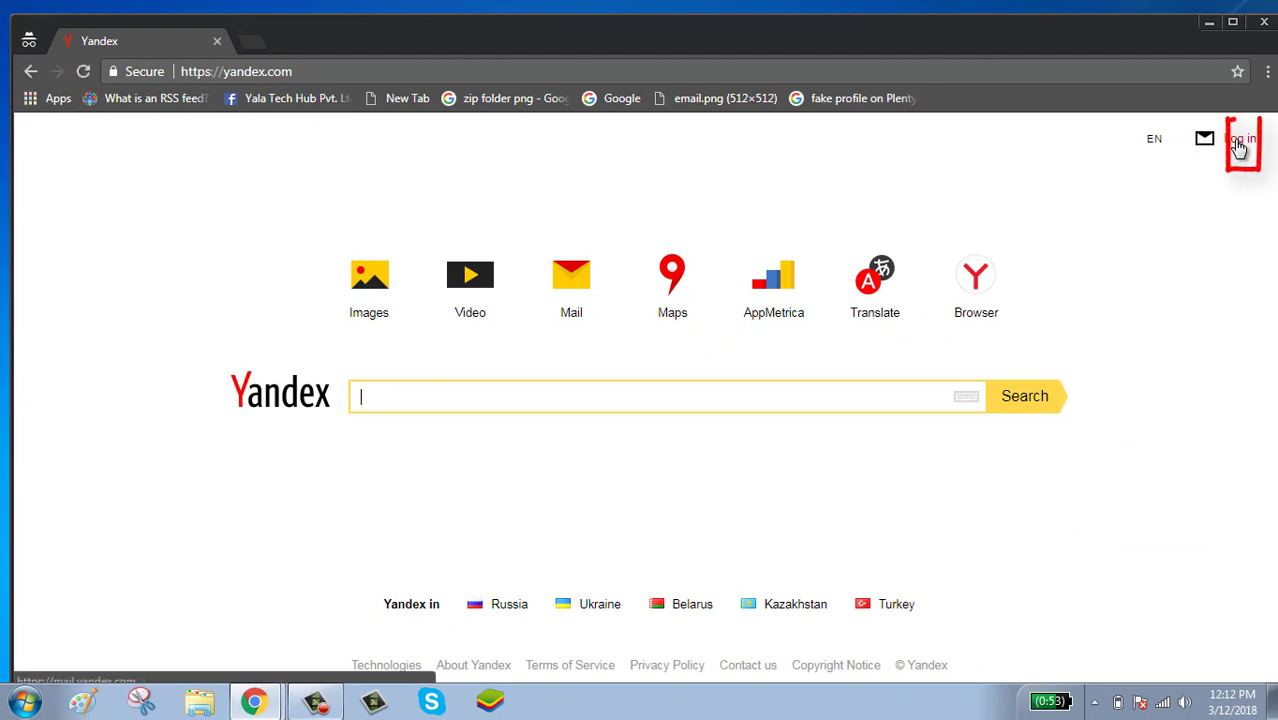
- Go to the Yandex login page and follow Forgot your password? to the Restore access form
{"action": "left_click", "coordinate": [1240, 142]}
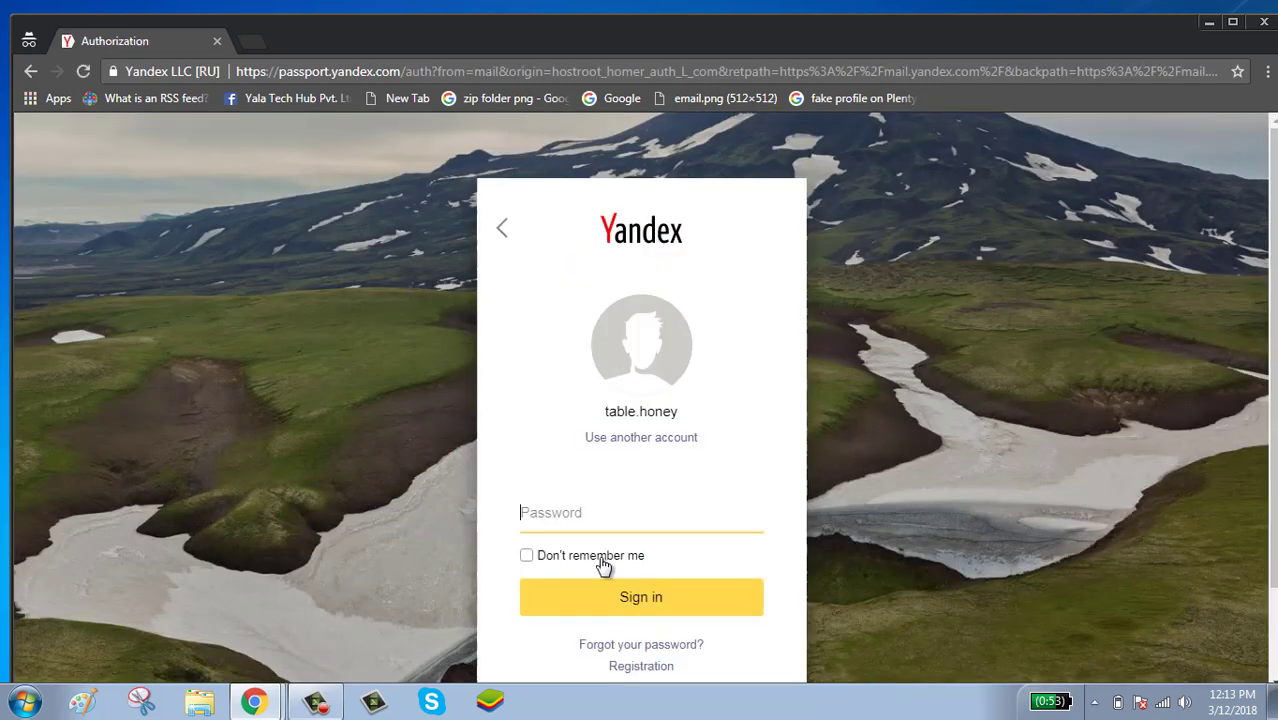
{"action": "left_click", "coordinate": [677, 645]}
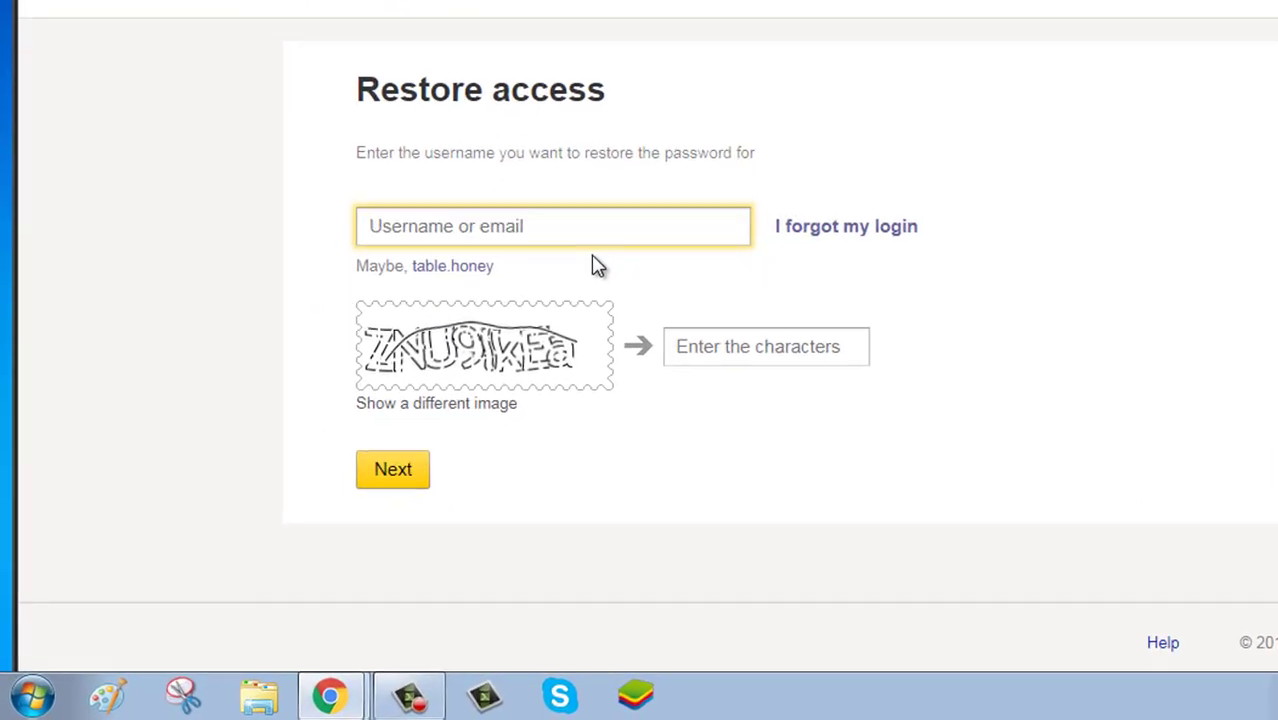
- Fill the username field with the suggested account username
{"action": "type", "text": "ta"}
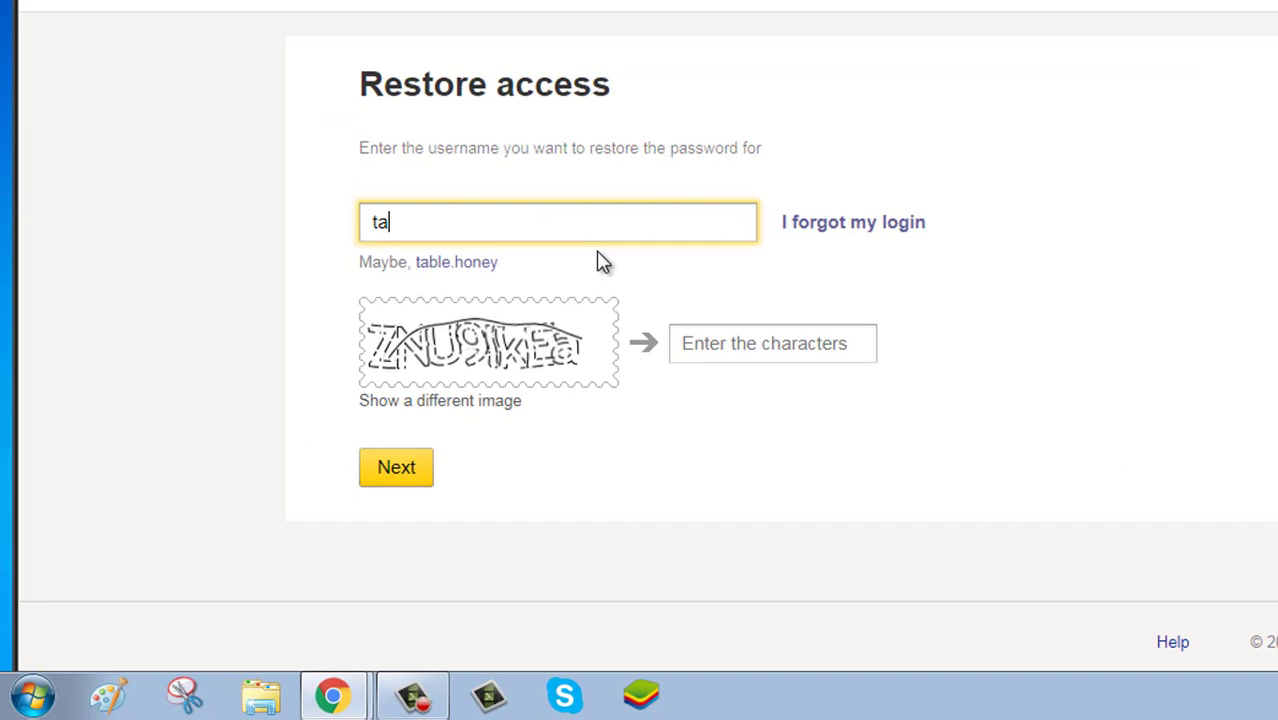
{"action": "type", "text": "ble n"}
{"action": "key", "text": "BackSpace"}
{"action": "key", "text": "BackSpace"}
{"action": "left_click", "coordinate": [489, 266]}
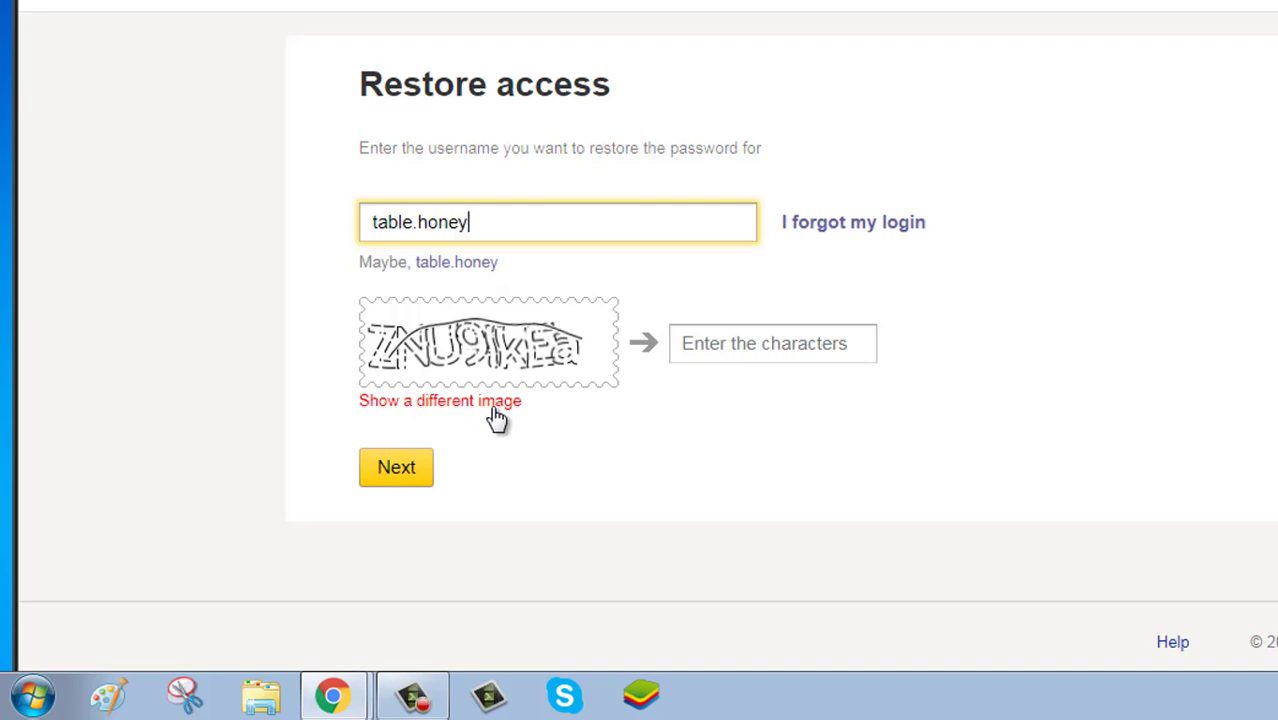
- Get a fresh captcha image and type its characters into Enter the characters
{"action": "left_click", "coordinate": [497, 408]}
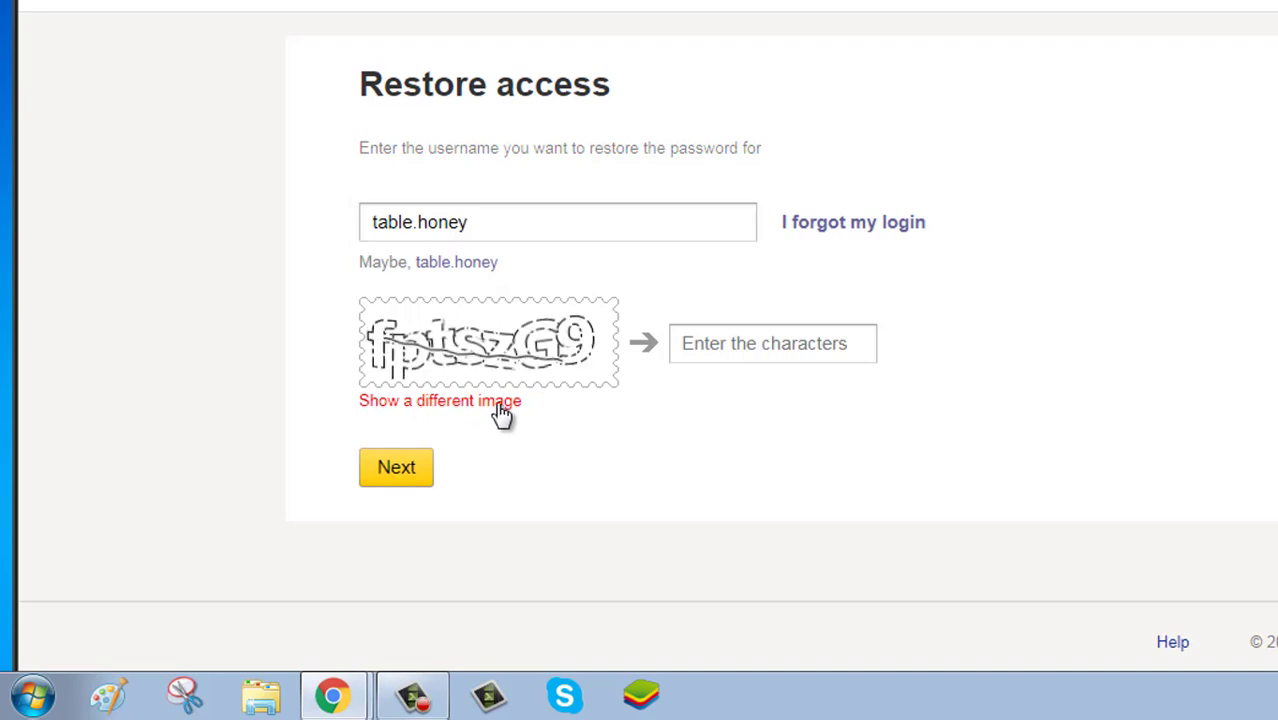
{"action": "left_click", "coordinate": [720, 350]}
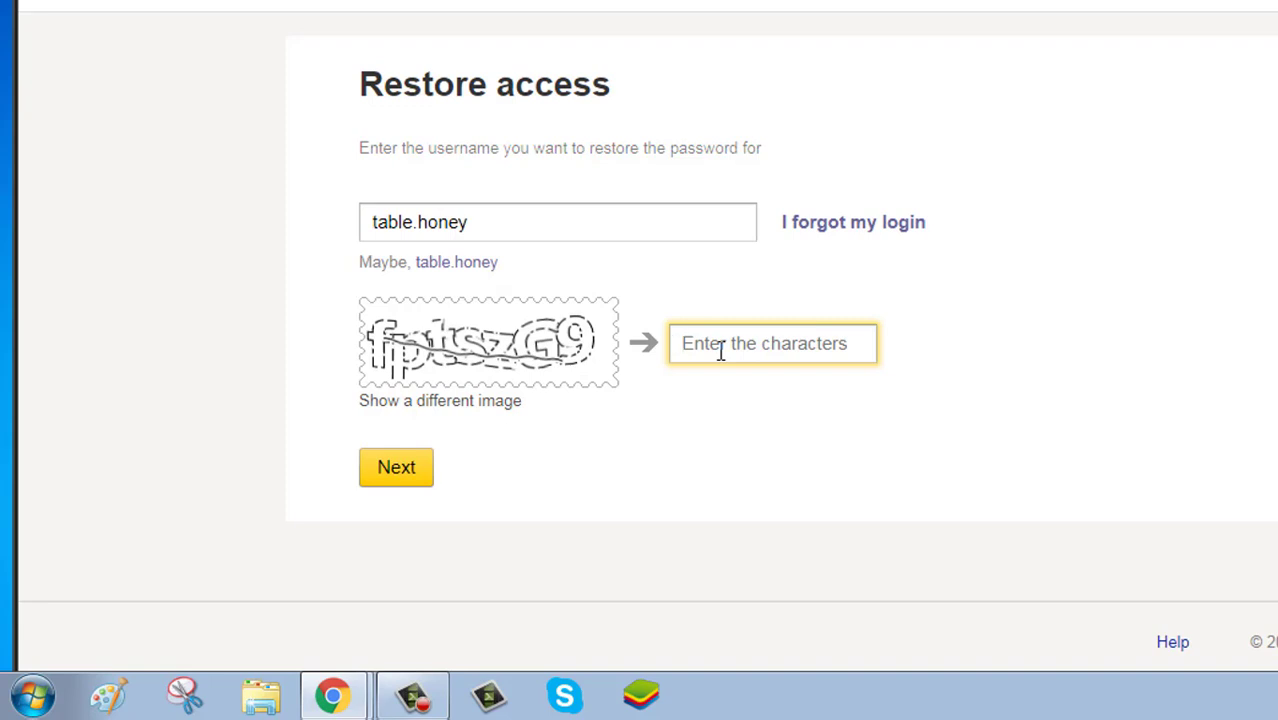
{"action": "type", "text": "f"}
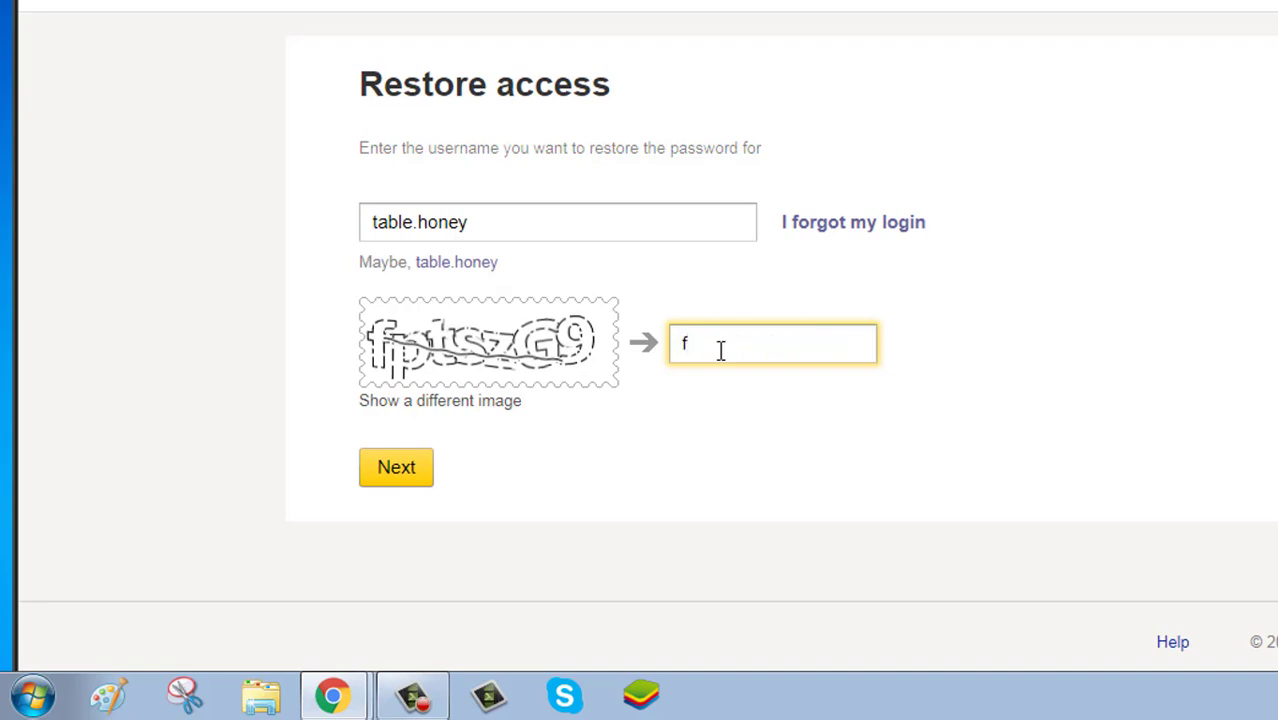
{"action": "type", "text": "ptszG9"}
- Submit the restore form, enter the account's phone number, and request an SMS code
{"action": "left_click", "coordinate": [413, 480]}
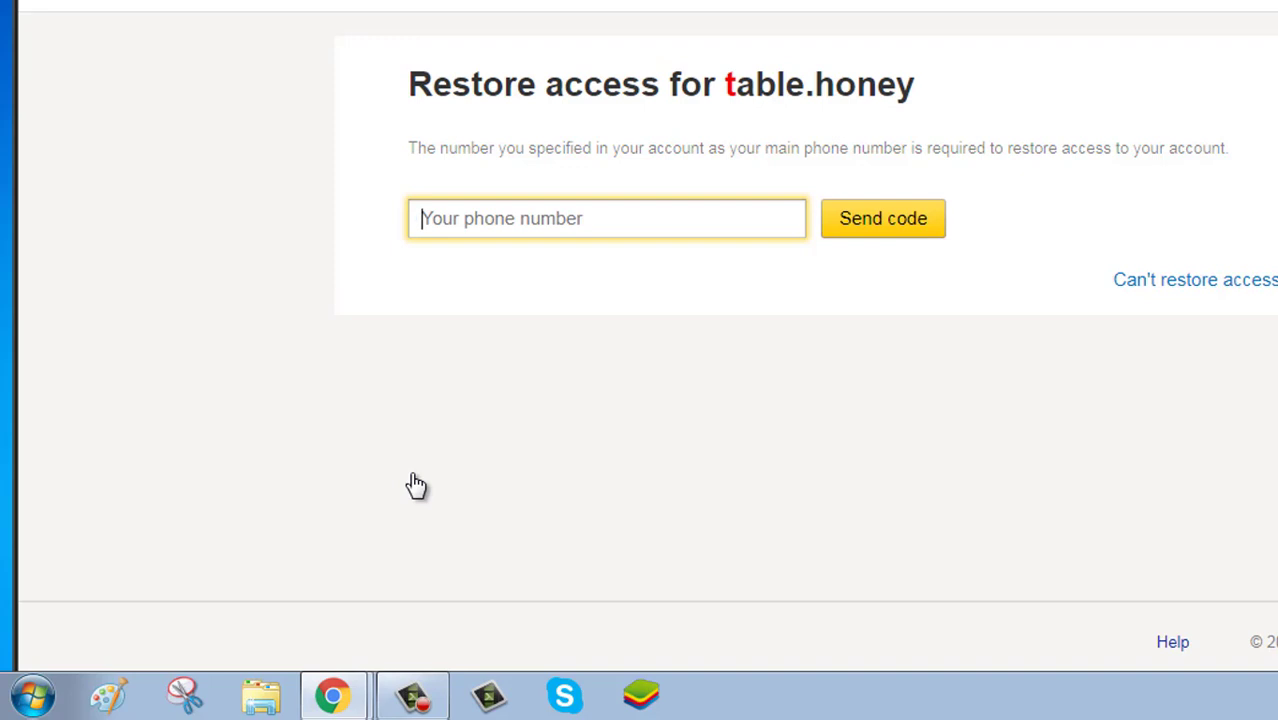
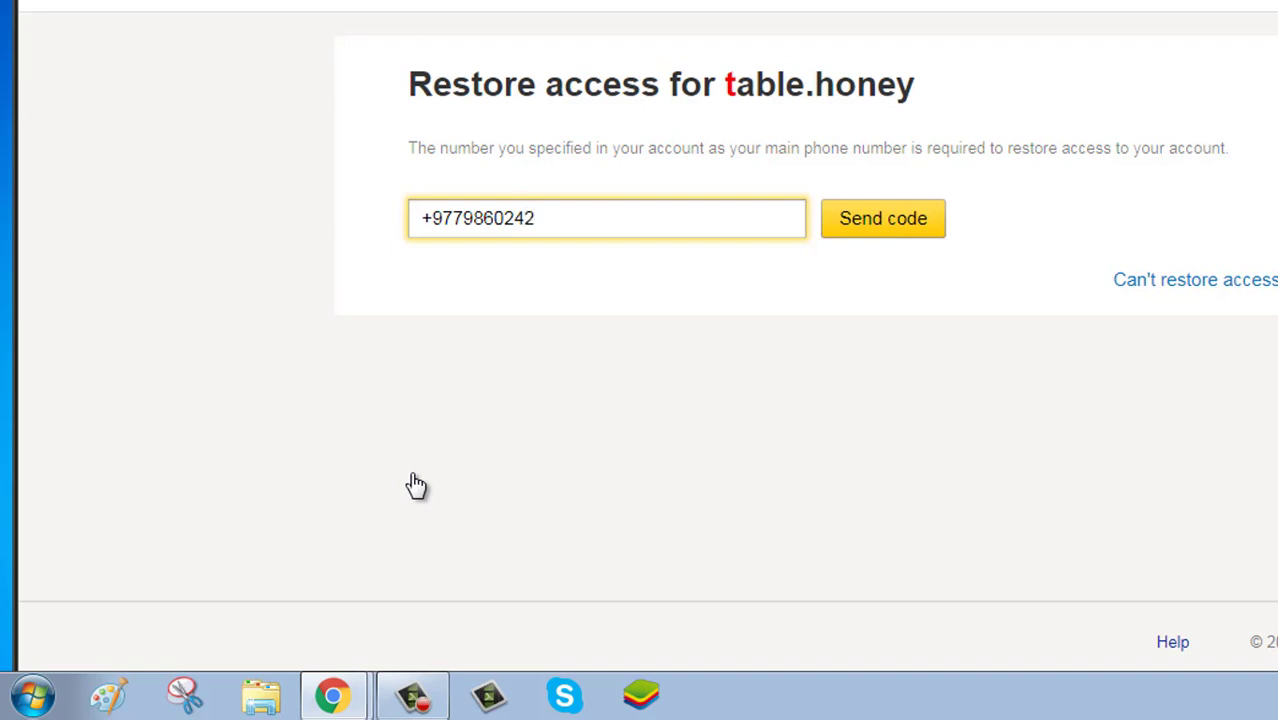
{"action": "left_click", "coordinate": [883, 220]}
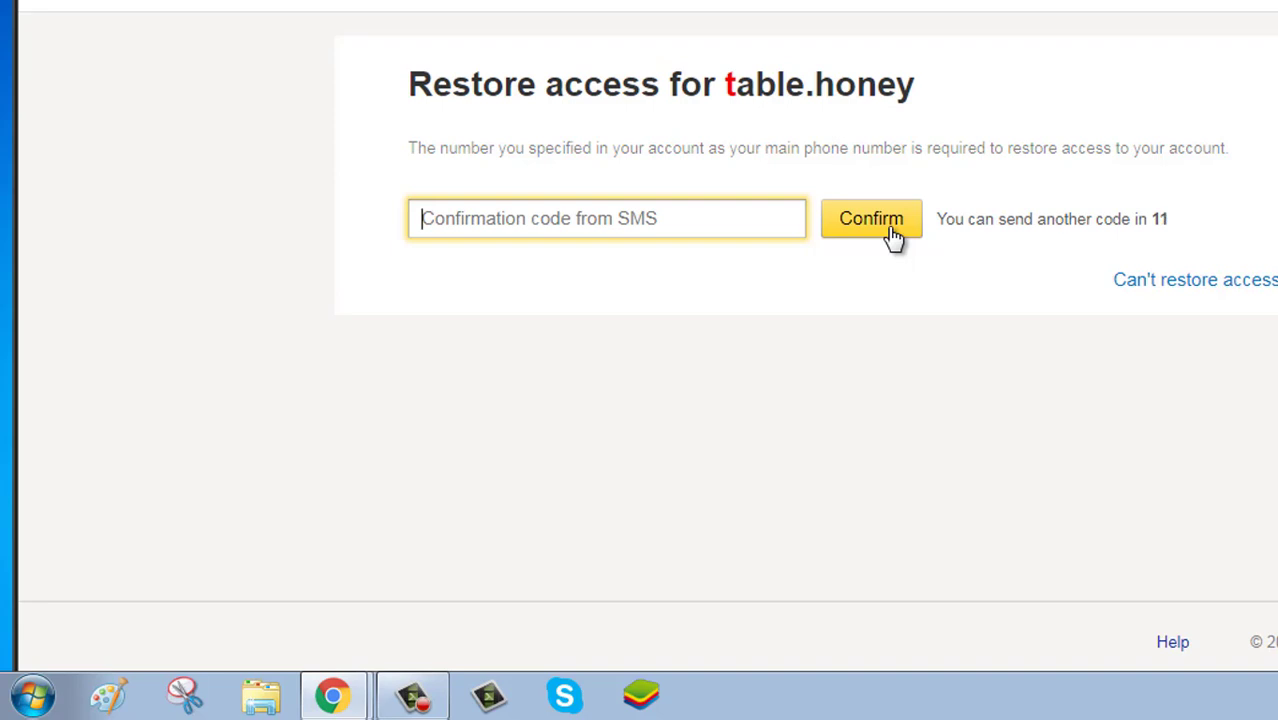
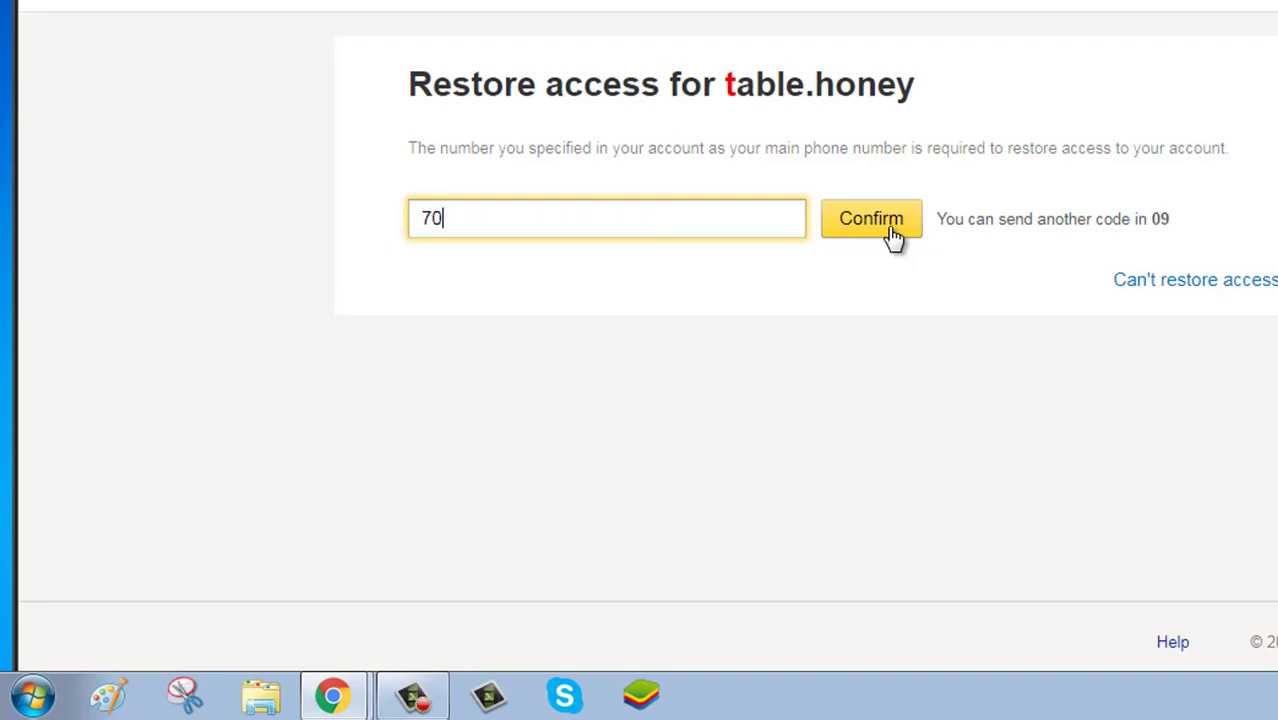
- Enter the SMS confirmation code received, correcting a mistyped digit, and confirm it
{"action": "left_click", "coordinate": [893, 235]}
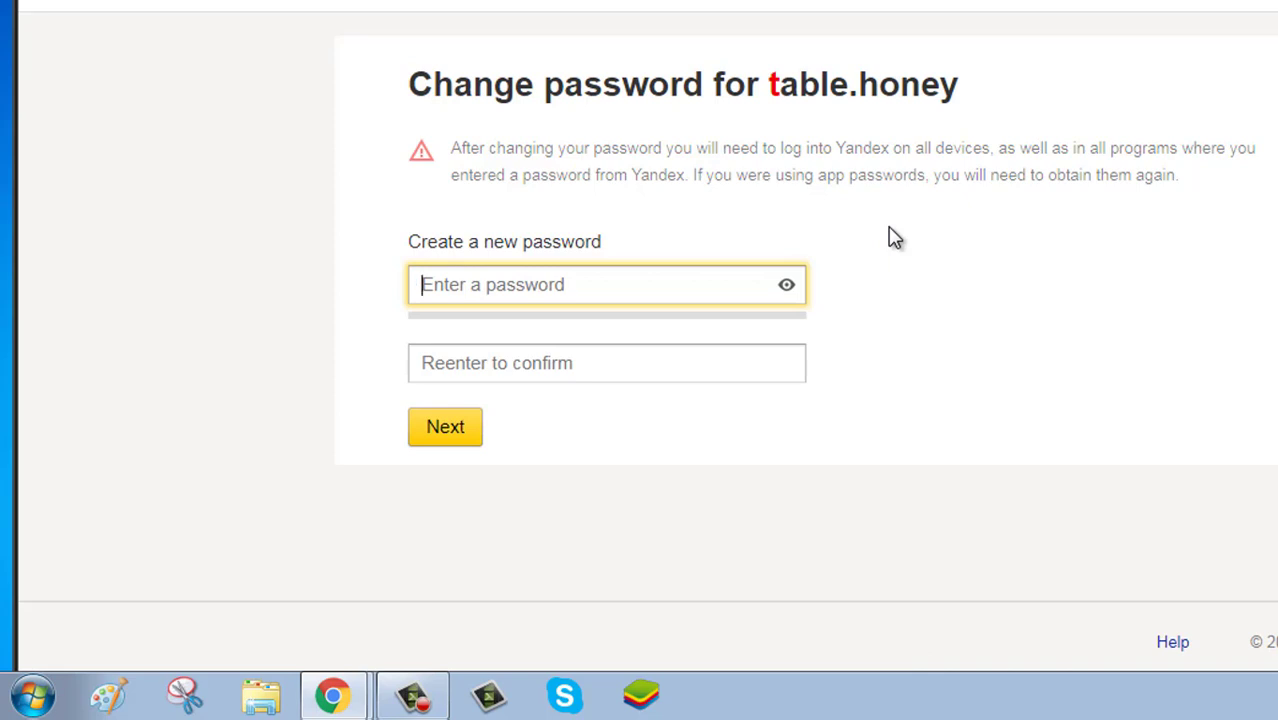
- Enter the same new 11-character password in both fields and save it
{"action": "type", "text": "•••••"}
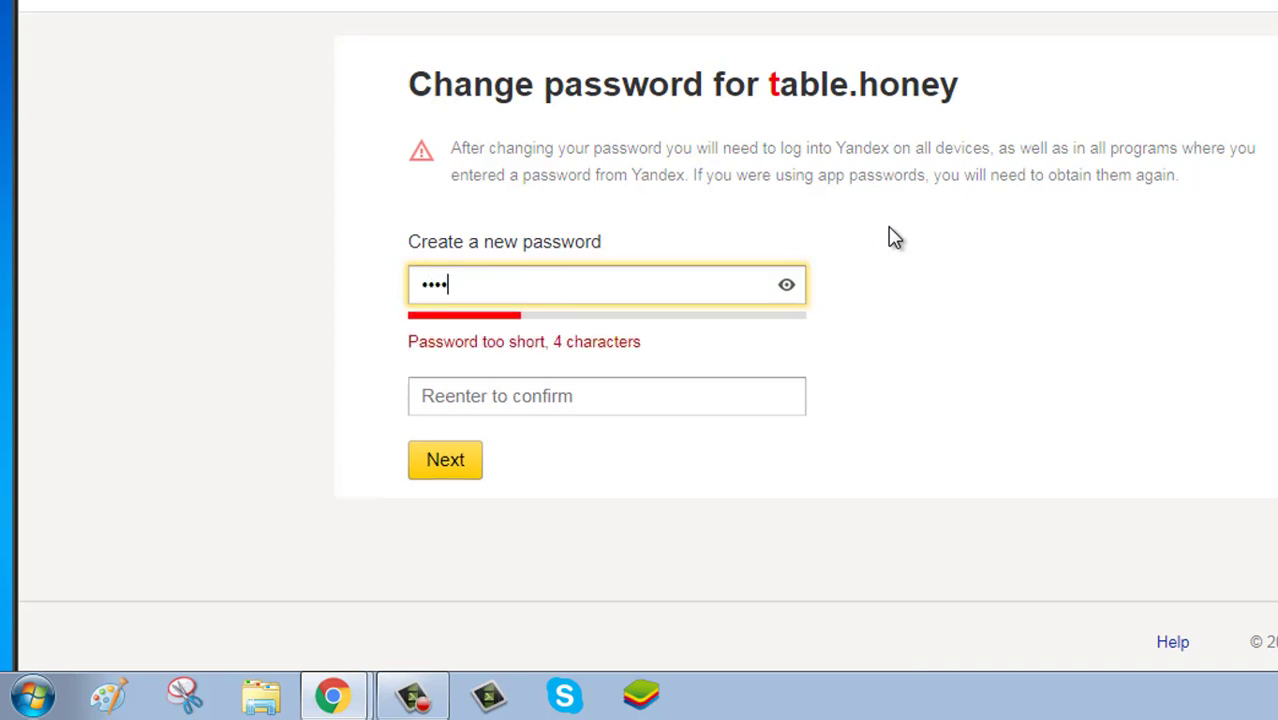
{"action": "type", "text": "•••••"}
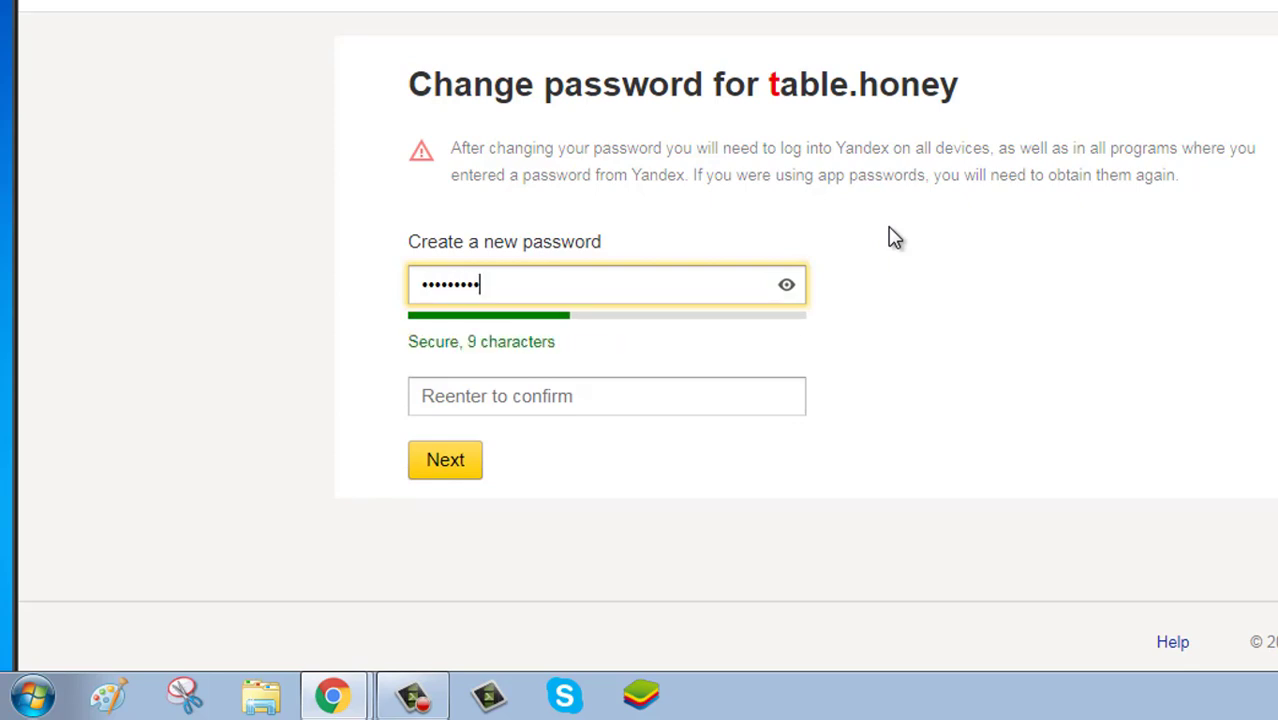
{"action": "type", "text": "•"}
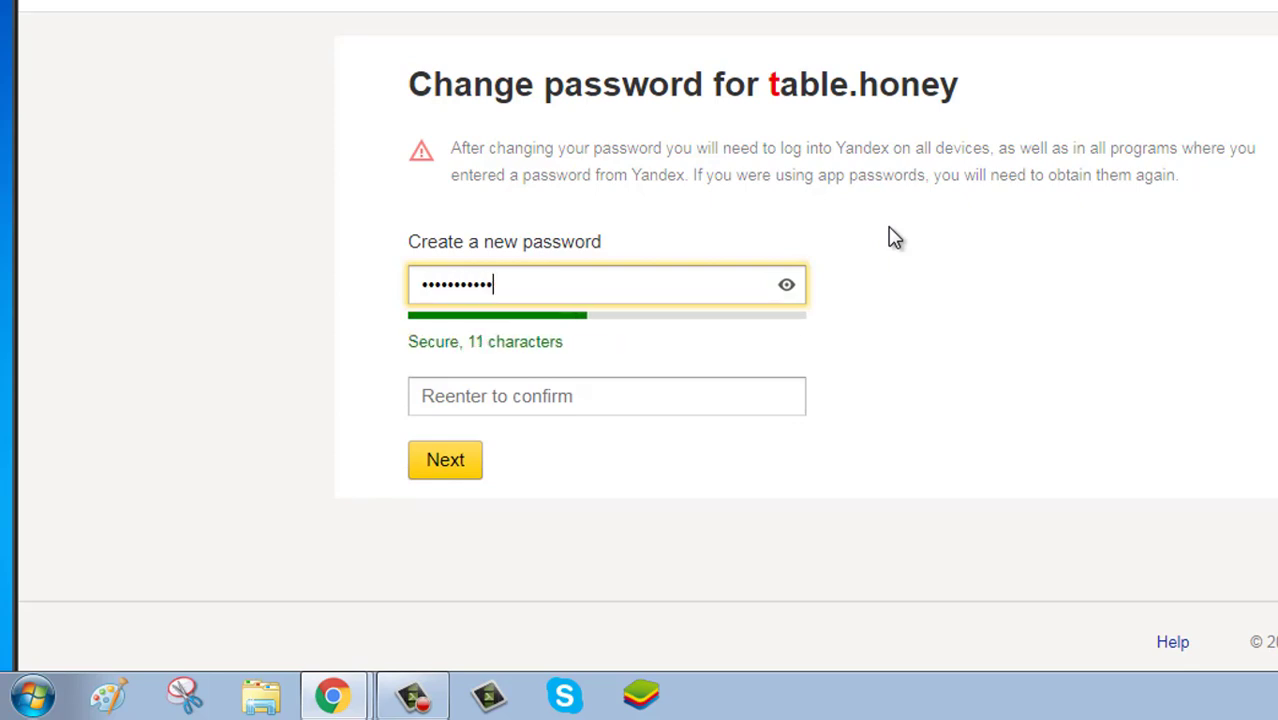
{"action": "left_click", "coordinate": [647, 396]}
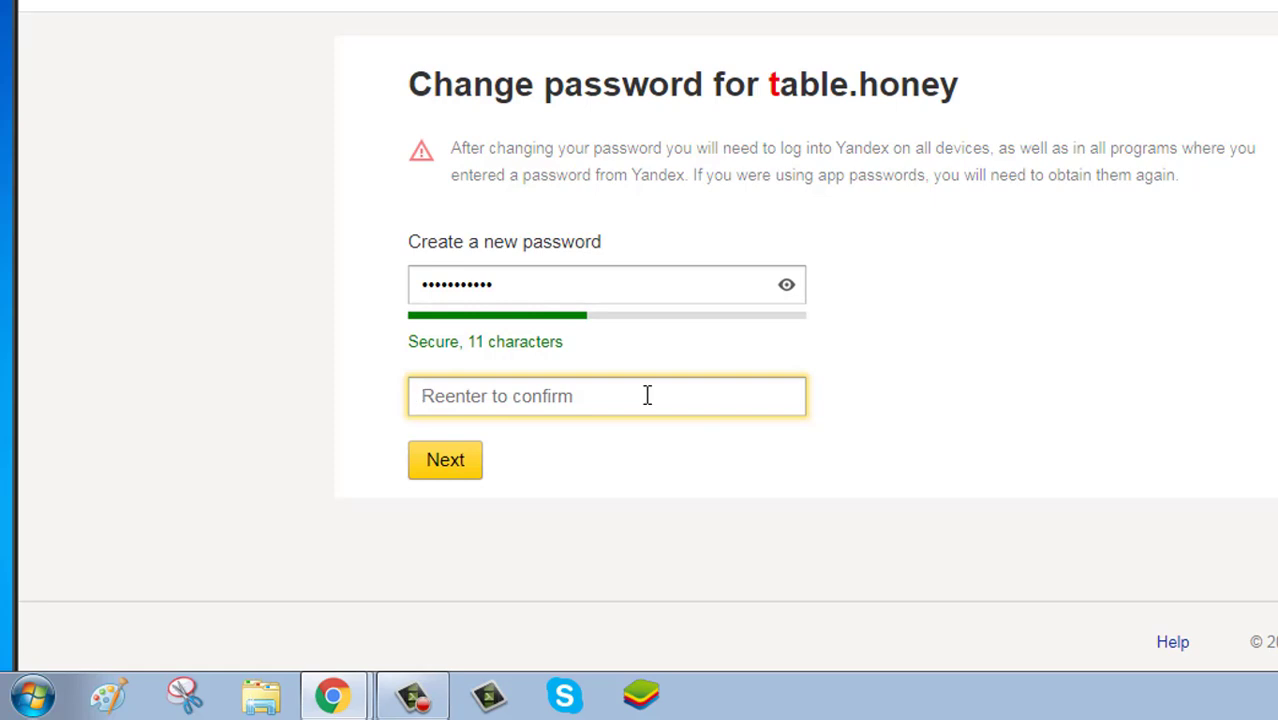
{"action": "type", "text": "•••••••••"}
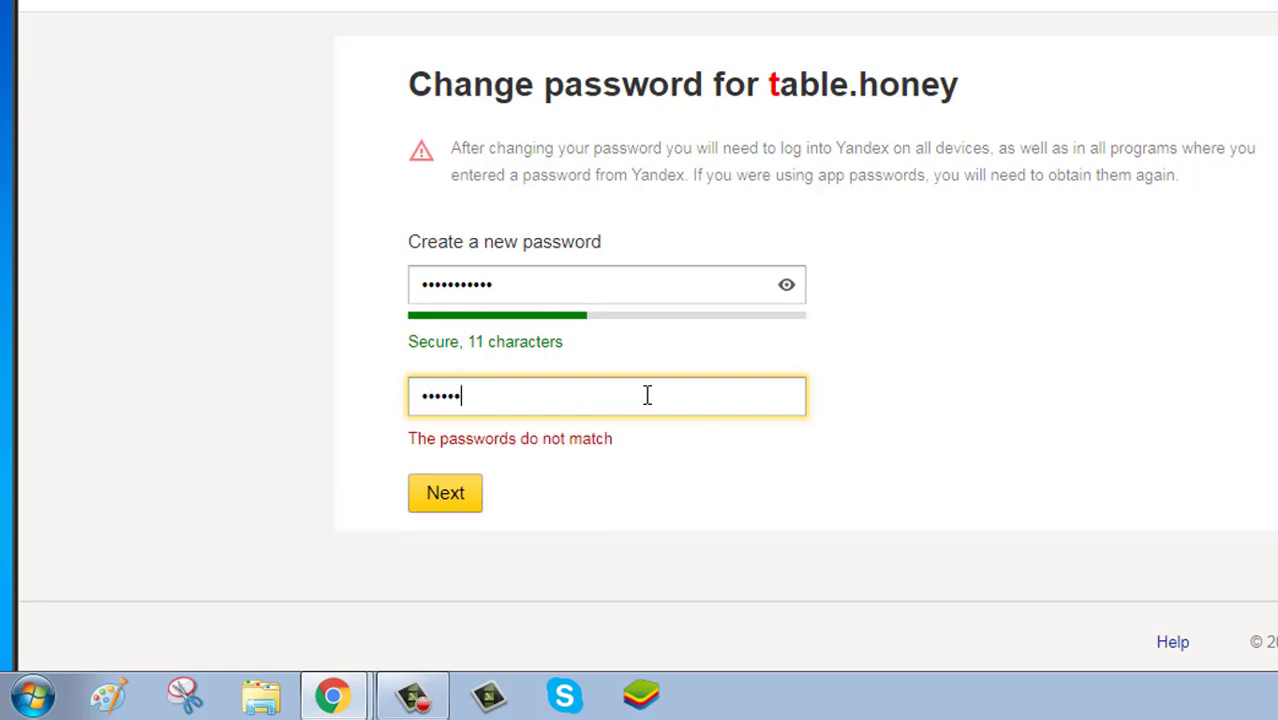
{"action": "type", "text": "••"}
{"action": "left_click", "coordinate": [461, 519]}
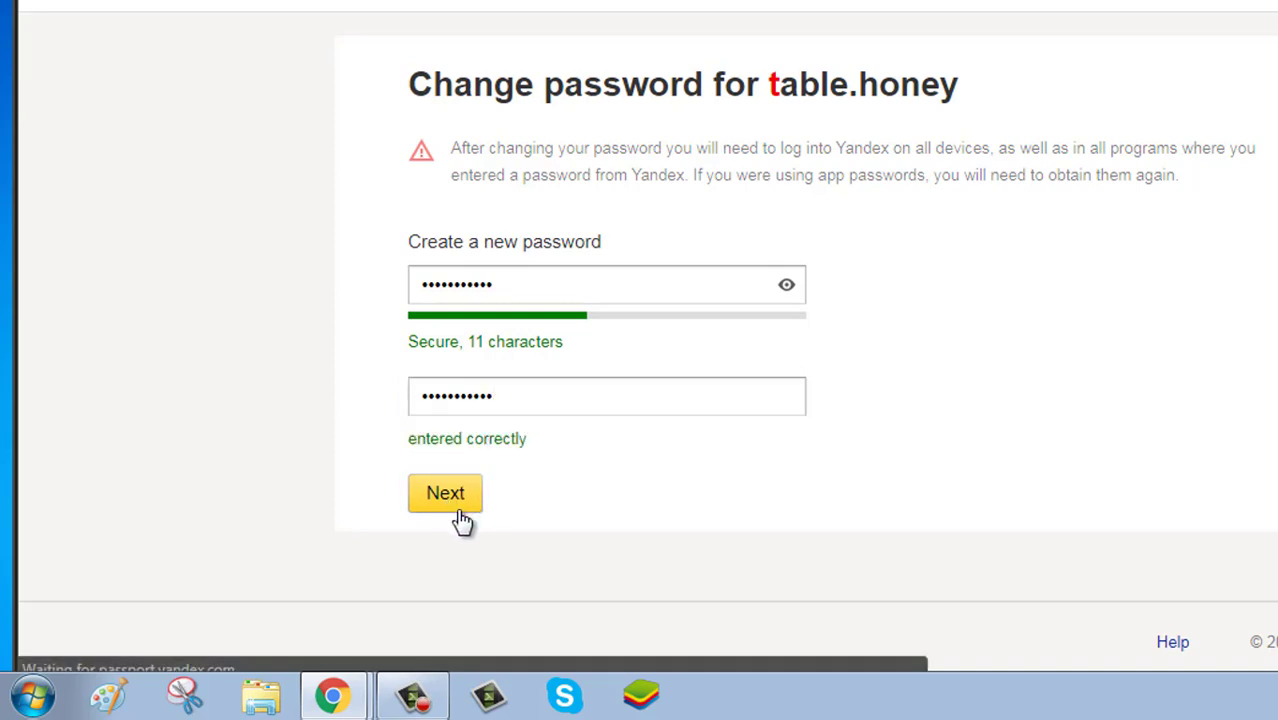